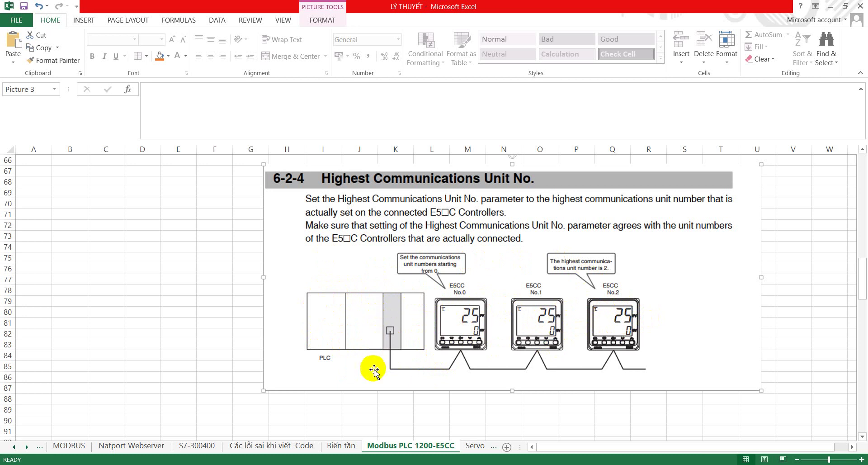
# Switch to the modbus PowerPoint deck and compare slide 18's bus topologies with the E5CC unit-number diagram in the Excel workbook.
pyautogui.click(316, 463)
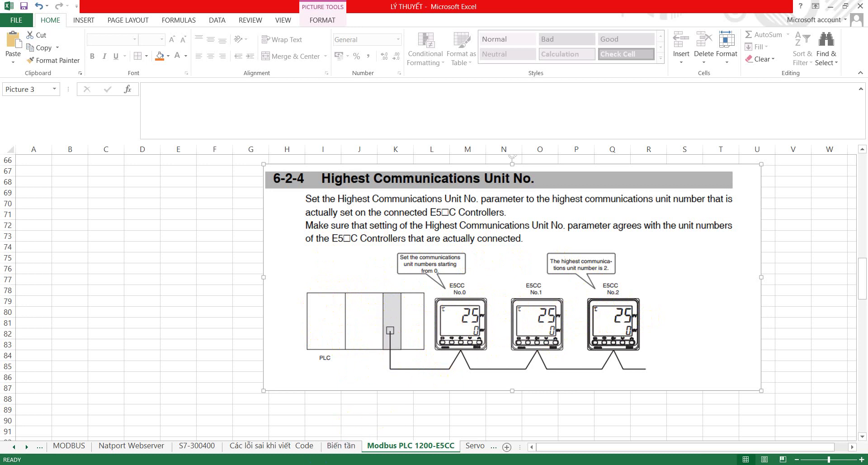
pyautogui.scroll(3, 42, 238)
pyautogui.scroll(6, 41, 237)
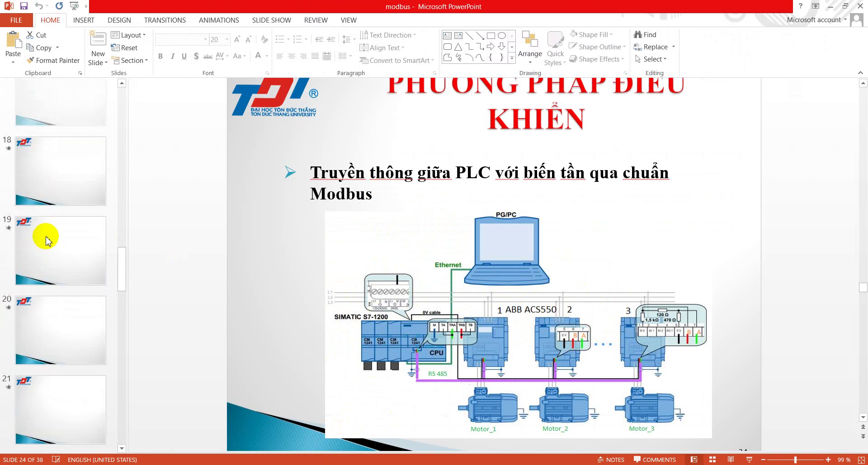
pyautogui.click(77, 267)
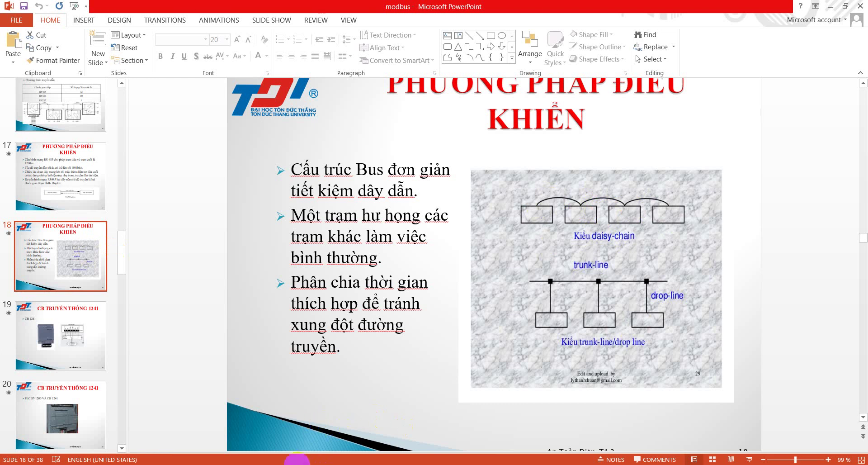
pyautogui.click(295, 463)
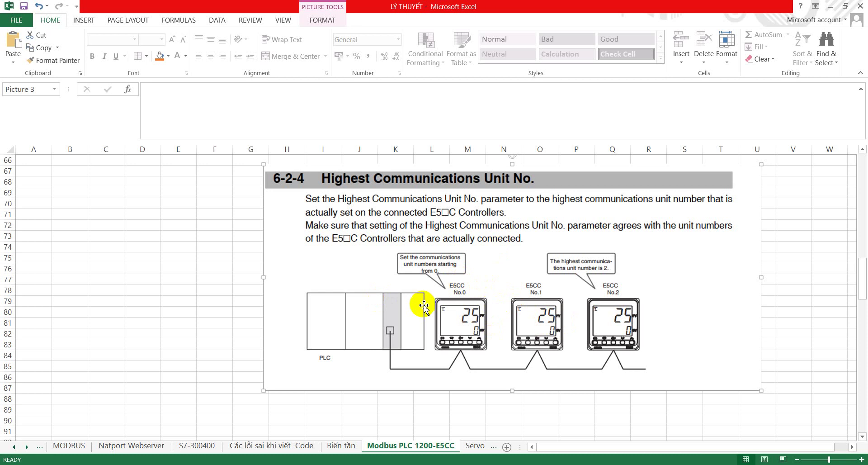
pyautogui.hotkey('alt', 'Tab')
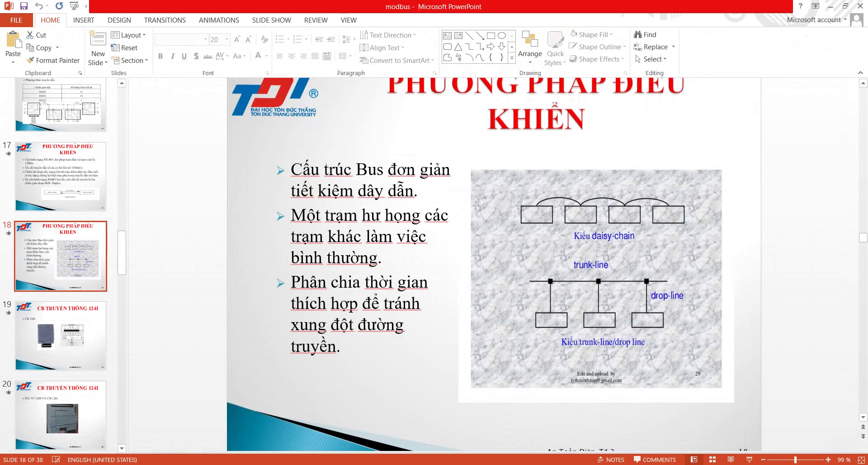
pyautogui.hotkey('alt', 'Tab')
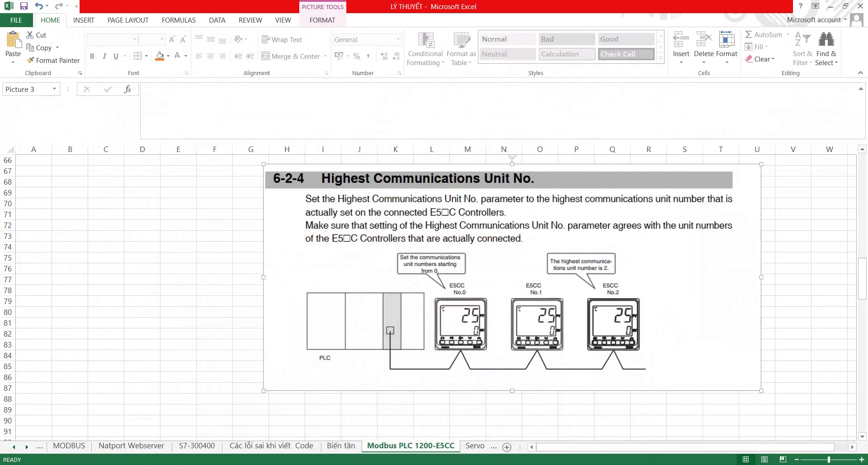
# Examine the RS-485 wiring diagram for the E5CC and the table of communications parameters and setting ranges.
pyautogui.scroll(-12, 326, 351)
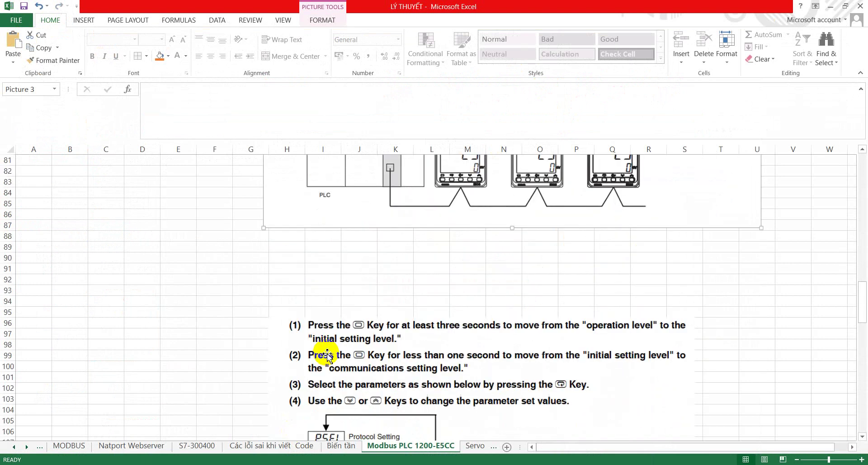
pyautogui.scroll(-14, 325, 359)
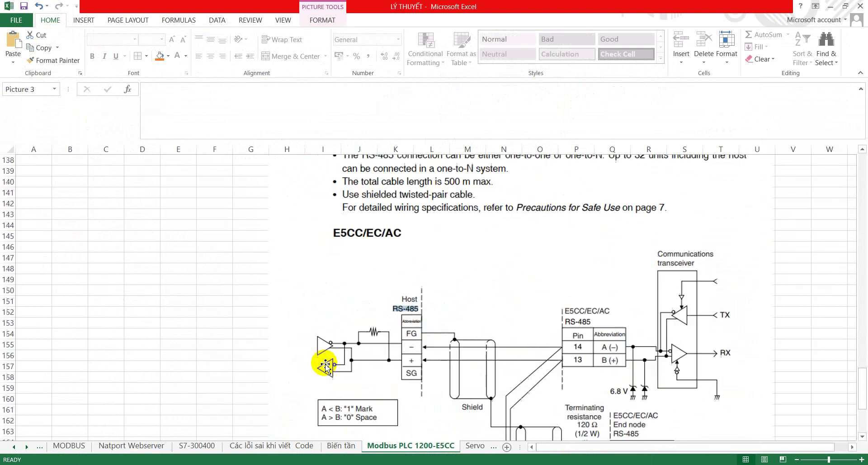
pyautogui.scroll(-2, 614, 317)
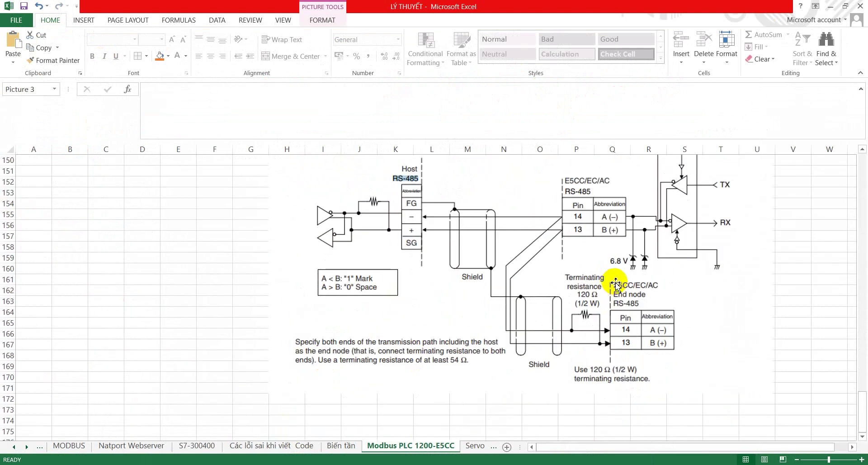
pyautogui.click(616, 227)
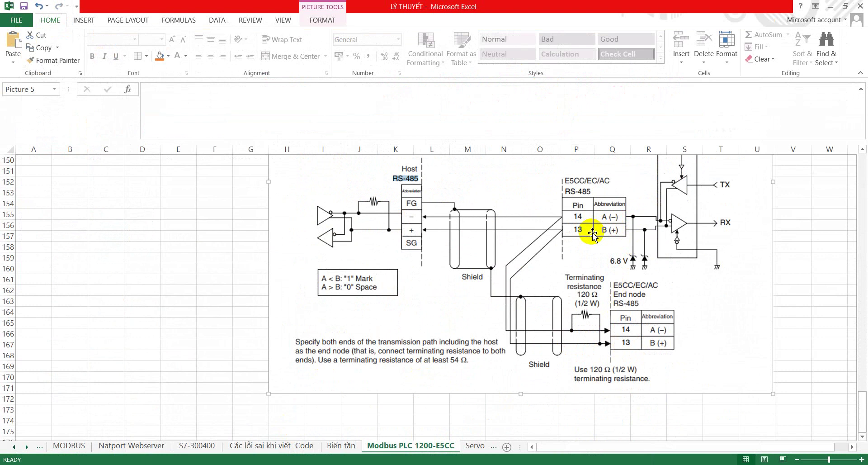
pyautogui.scroll(17, 593, 233)
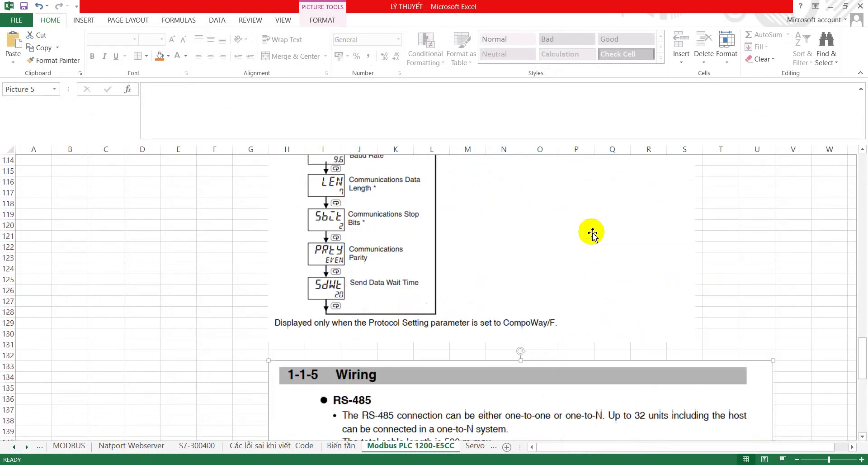
pyautogui.scroll(18, 592, 233)
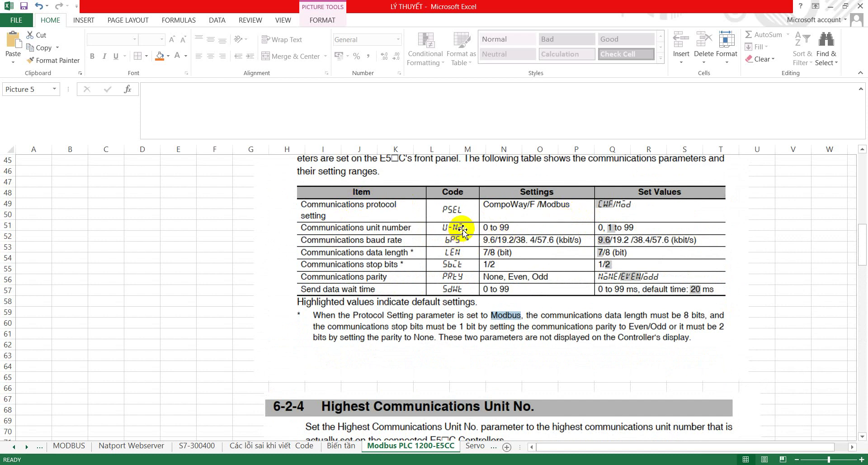
pyautogui.click(620, 216)
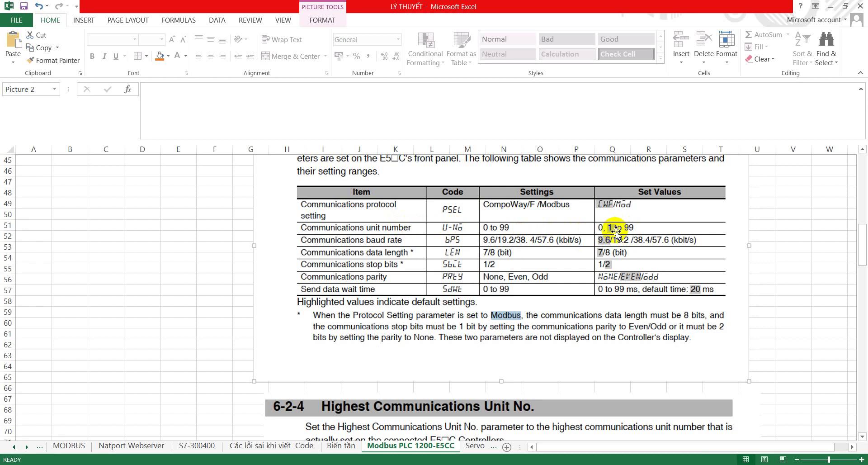
# Beside the communications parameter table, note the protocol setting as PSEL in E49 and MOD in F49.
pyautogui.click(174, 204)
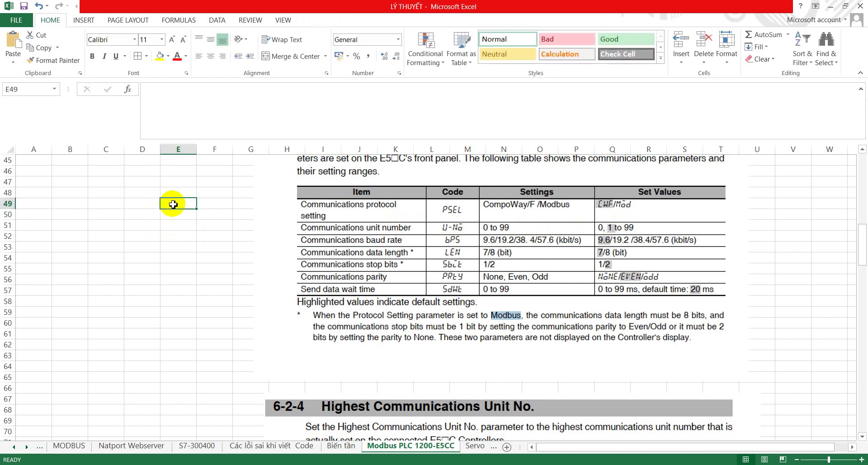
pyautogui.write('P')
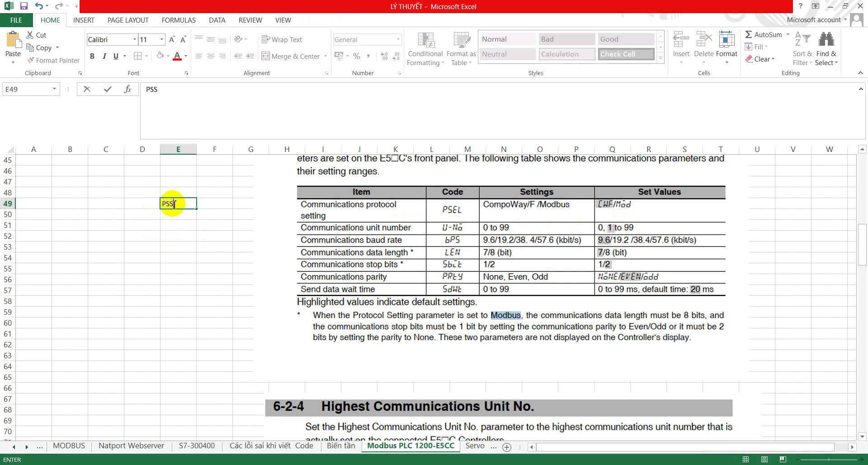
pyautogui.write('SEL')
pyautogui.click(206, 201)
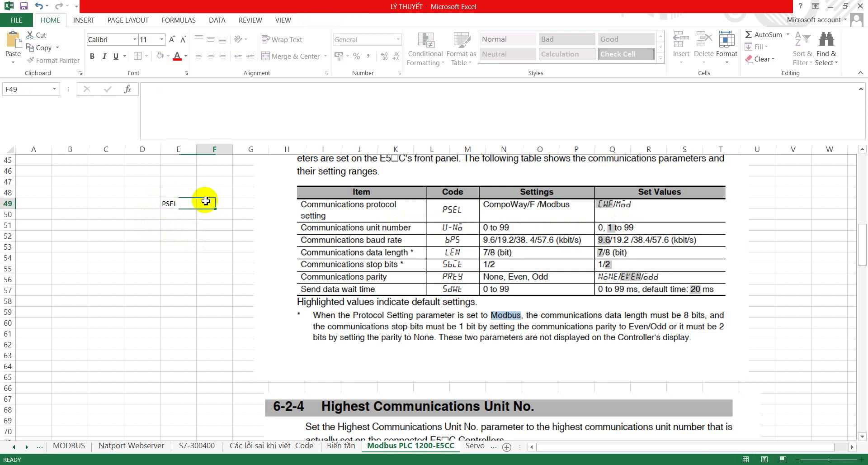
pyautogui.write('MOD')
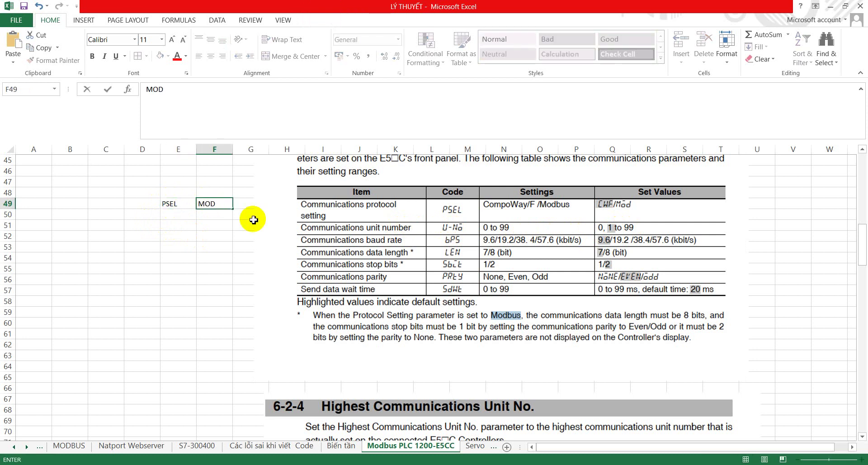
# Note the communications unit number as U-NG in E50 and 2 in F50, centring the value.
pyautogui.click(172, 213)
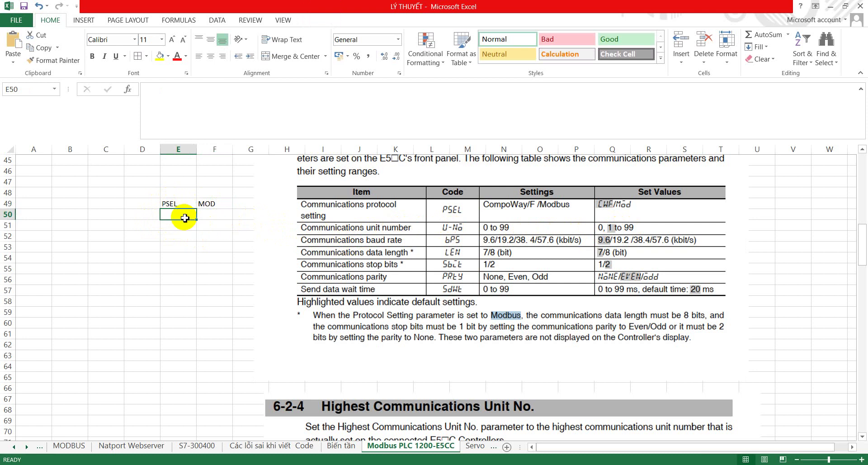
pyautogui.write('U-NG')
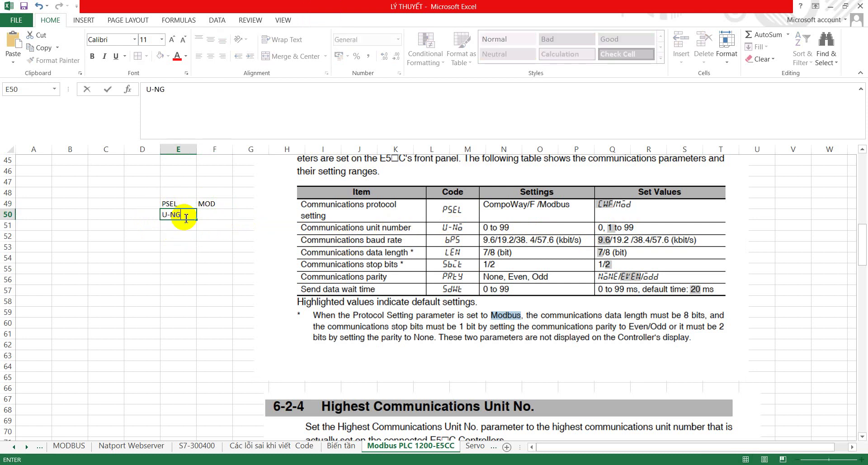
pyautogui.click(213, 216)
pyautogui.write('2')
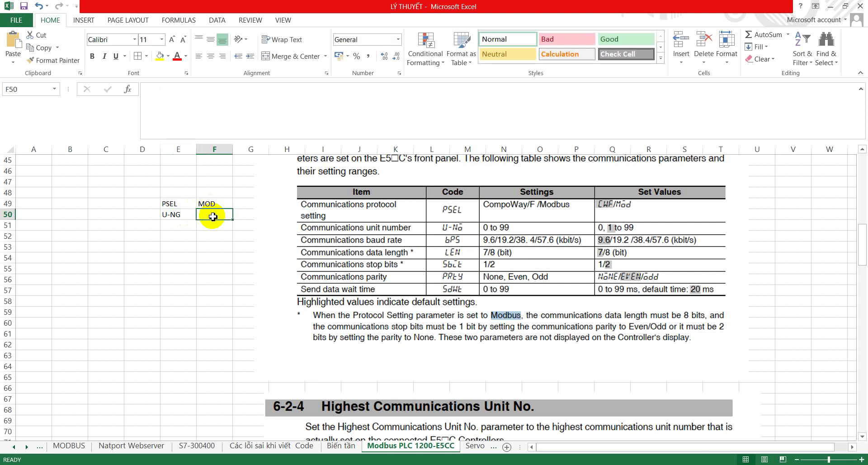
pyautogui.click(209, 217)
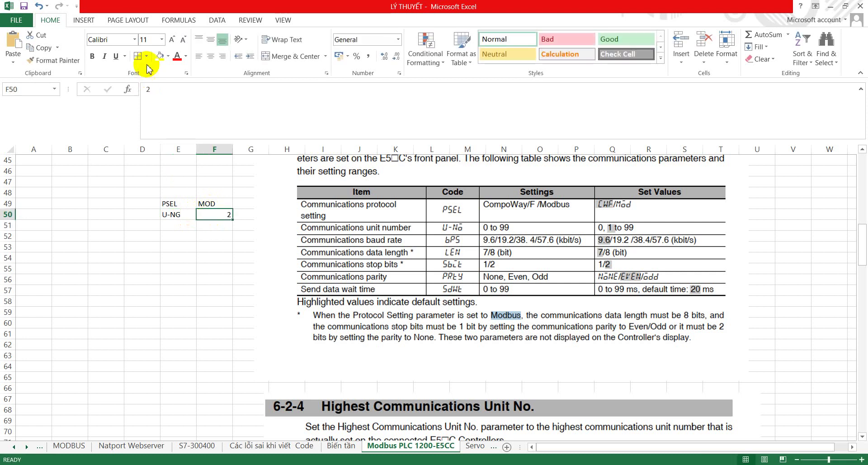
pyautogui.click(211, 57)
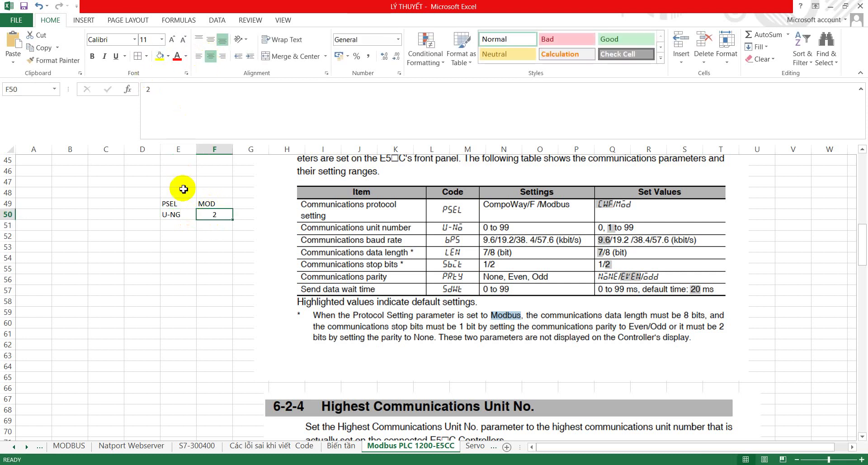
# Note the baud rate as BPS in E51 and 9.6 in F51.
pyautogui.click(168, 226)
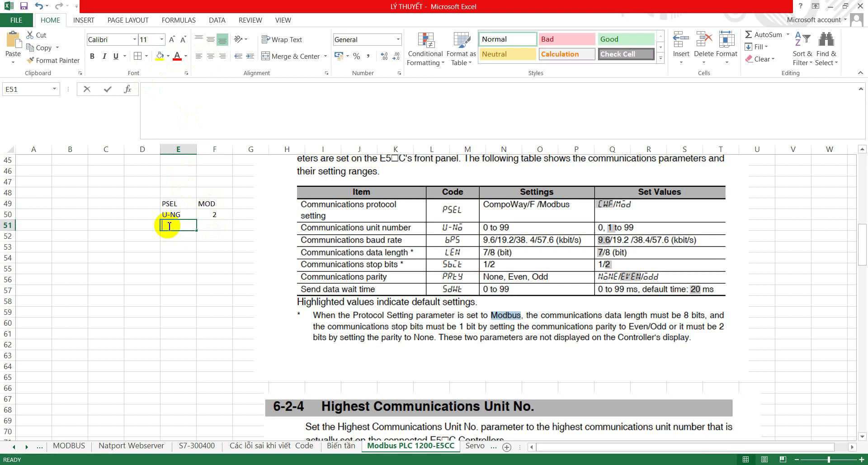
pyautogui.write('BPS')
pyautogui.click(219, 225)
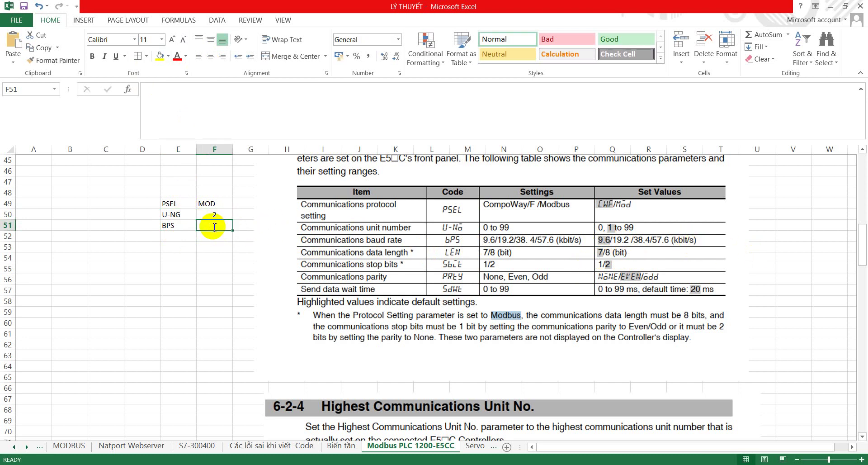
pyautogui.write('9.6')
# Note the communications data length as LEN in E52 and 8 in F52.
pyautogui.click(186, 235)
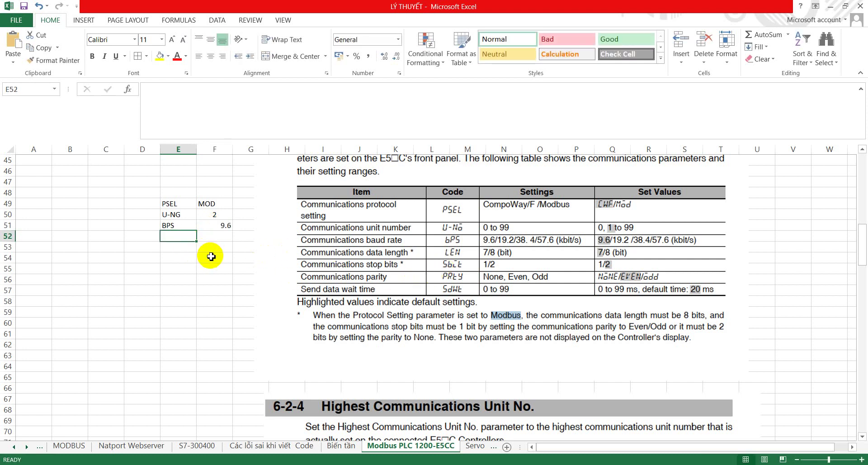
pyautogui.write('L')
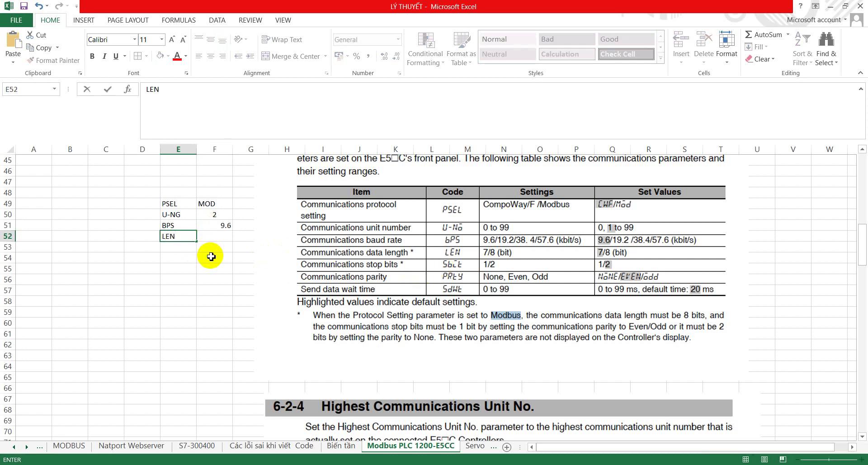
pyautogui.write('EN')
pyautogui.click(213, 235)
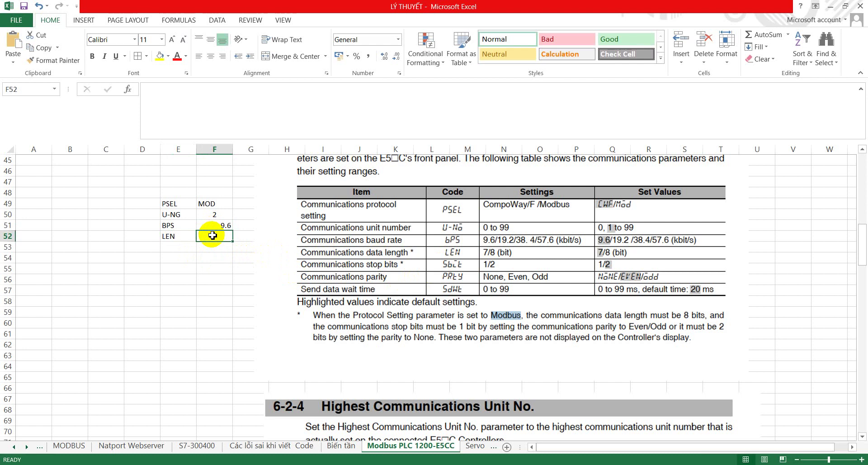
pyautogui.write('8')
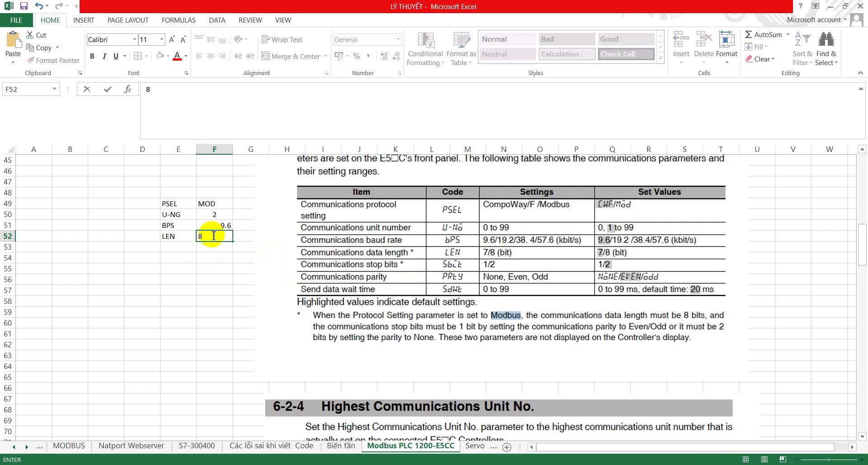
pyautogui.click(240, 235)
# Left-align the numeric setting values in F50 through F52.
pyautogui.click(222, 234)
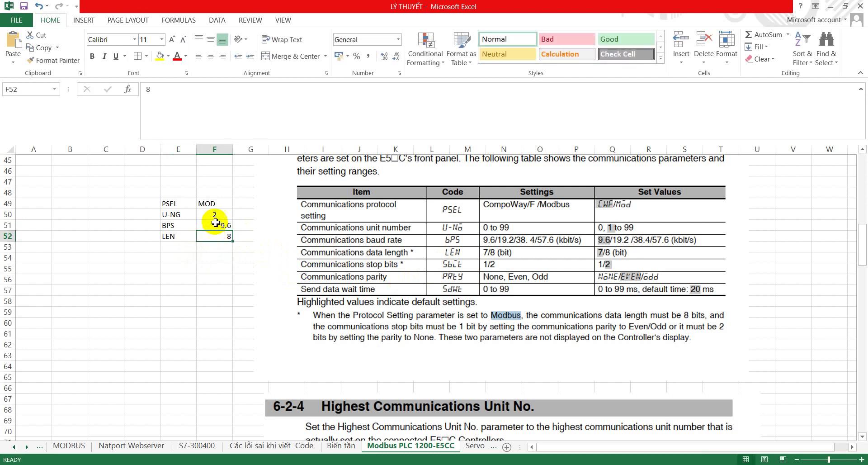
pyautogui.moveTo(215, 214); pyautogui.dragTo(220, 234)
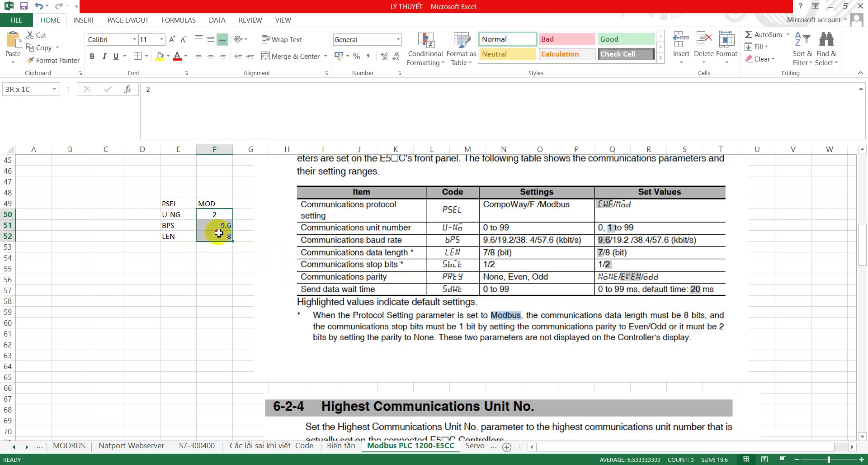
pyautogui.click(198, 57)
# Note the stop bits as STOP in E53 and 1 in F53.
pyautogui.click(176, 247)
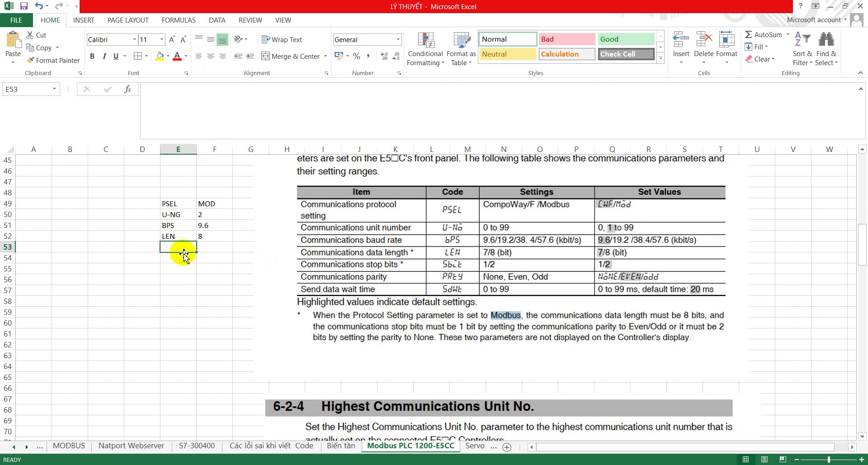
pyautogui.write('STOP')
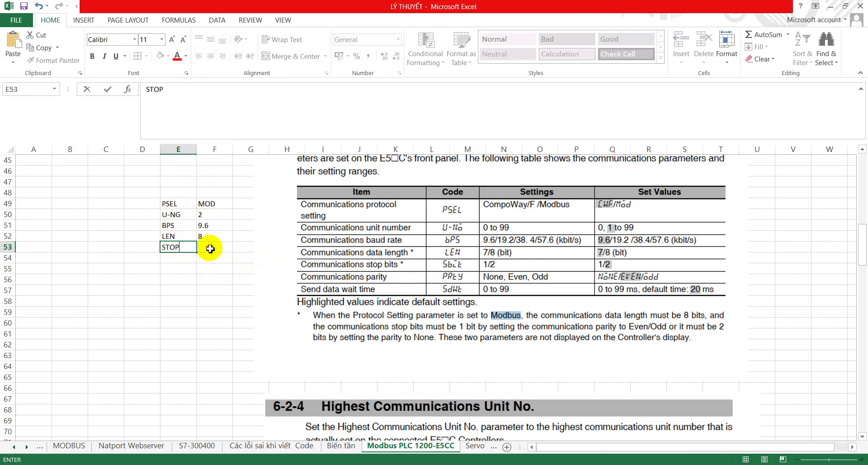
pyautogui.click(209, 247)
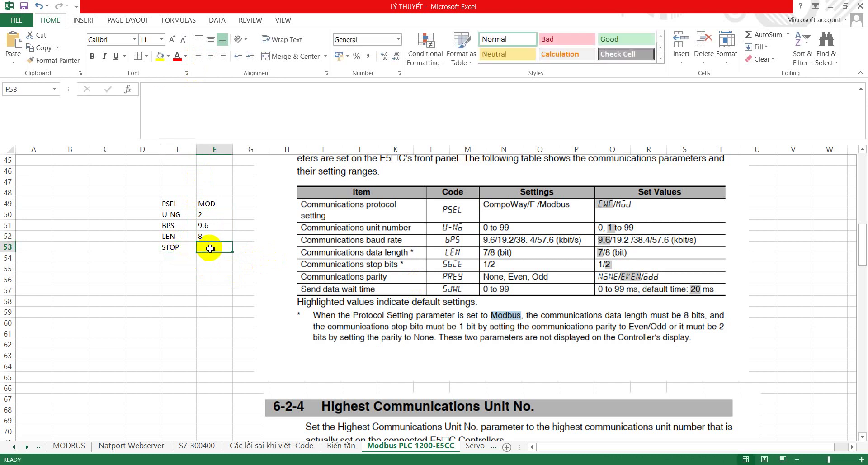
pyautogui.write('1')
pyautogui.press('Return')
# Note the communications parity as PRTY in E54 and none in F54.
pyautogui.click(183, 258)
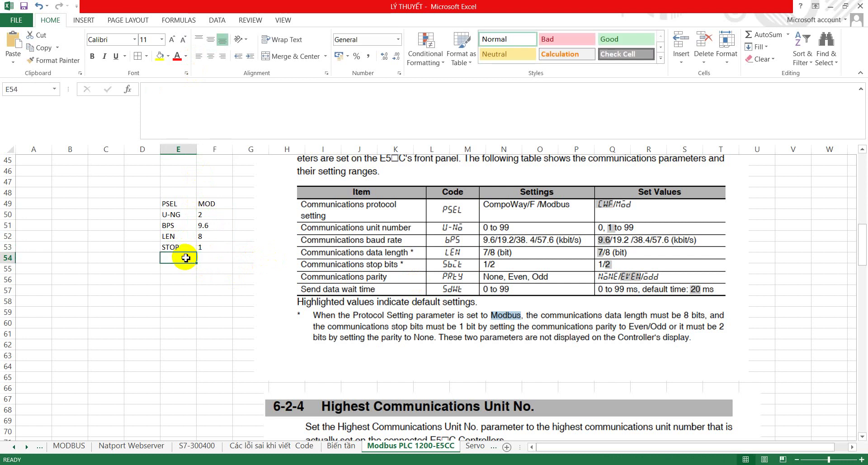
pyautogui.write('PRTY')
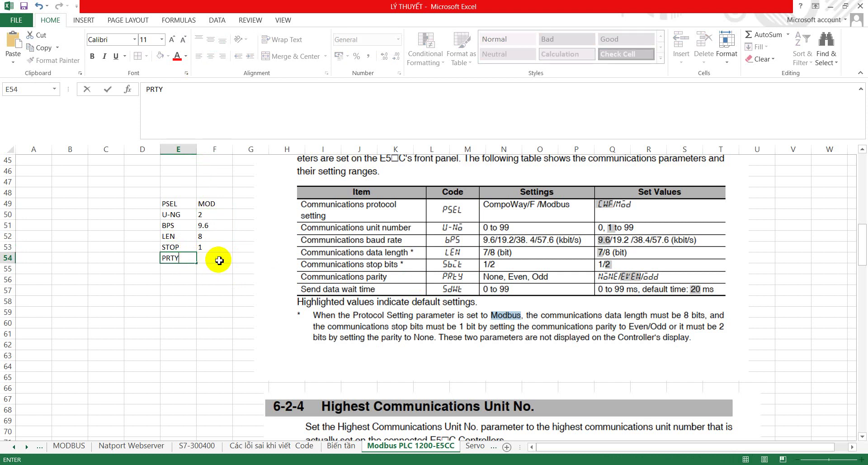
pyautogui.click(218, 259)
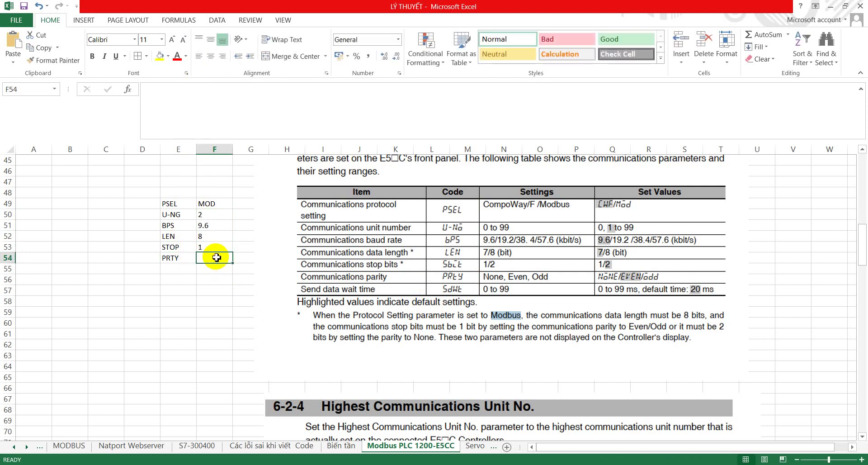
pyautogui.write('none')
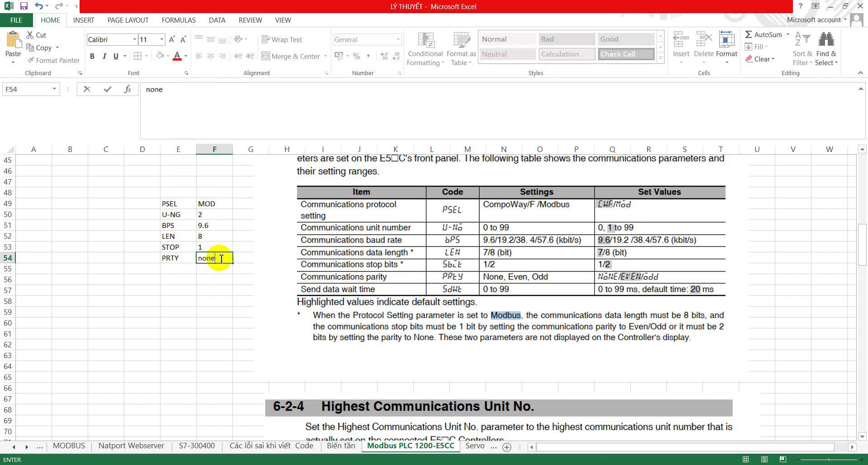
# Note the send data wait time as SDWE in E55 and 20ms in F55.
pyautogui.click(179, 267)
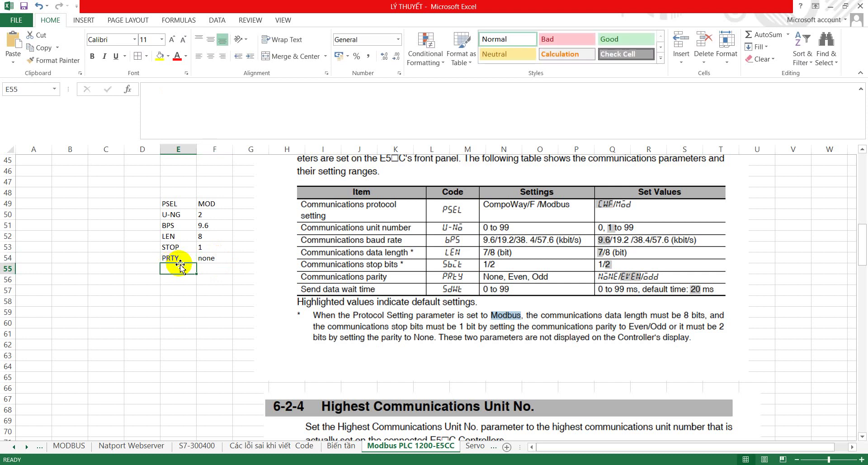
pyautogui.write('SDWE')
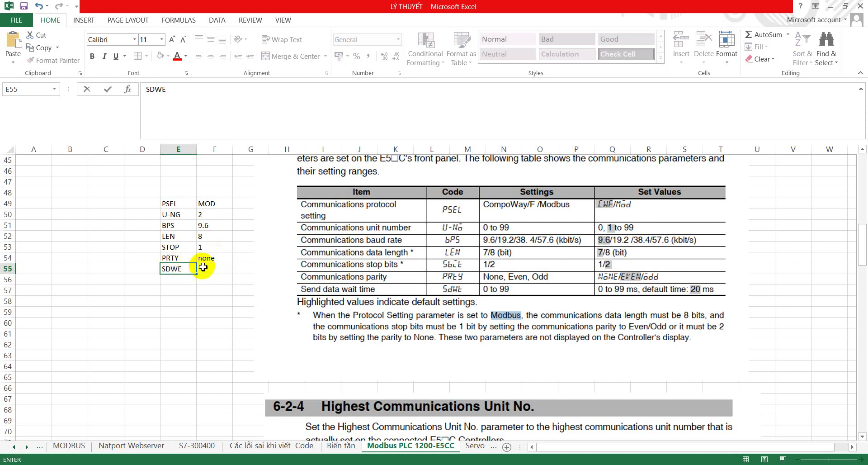
pyautogui.click(215, 267)
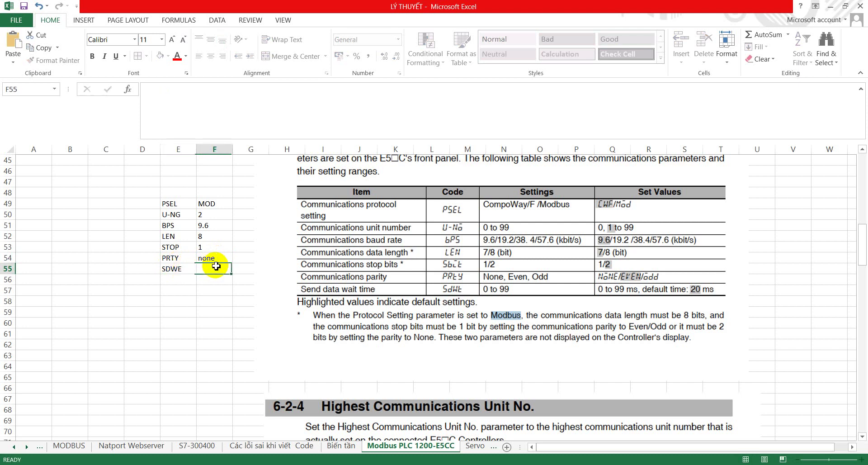
pyautogui.write('20ms')
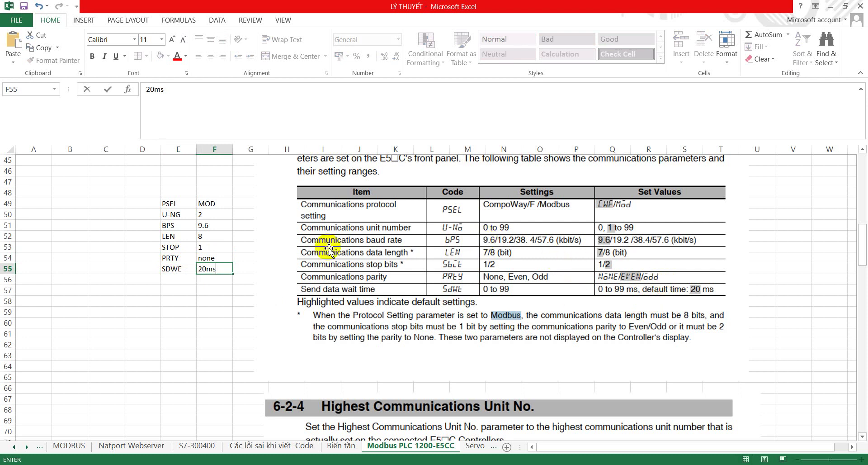
pyautogui.click(161, 303)
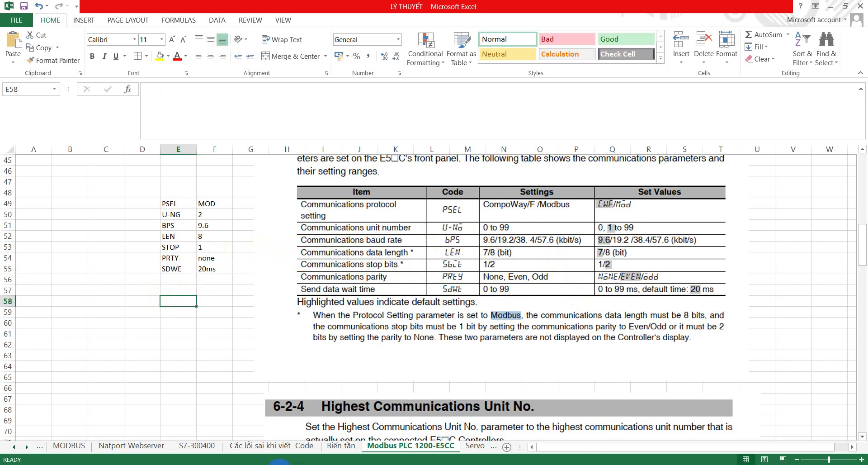
# Switch to the modbus presentation in PowerPoint and show slide 26 with the MB_COMM_LOAD block and the inverter read/write cycle diagram.
pyautogui.hotkey('alt', 'Tab')
pyautogui.hotkey('alt', 'Tab')
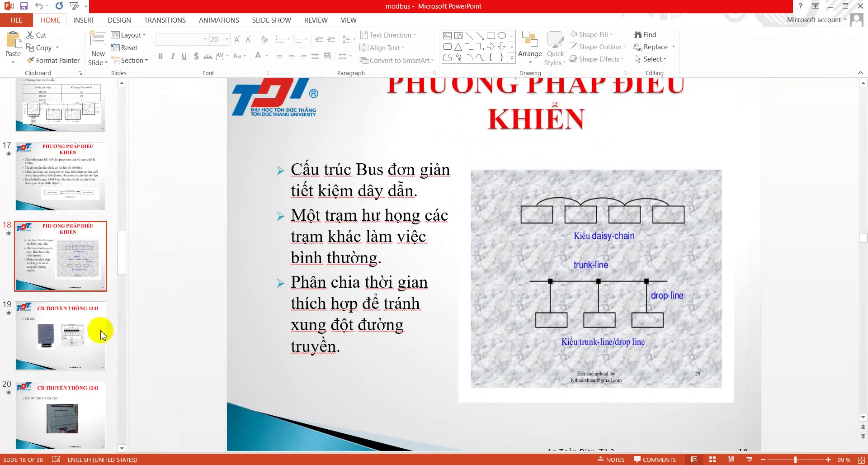
pyautogui.scroll(-5, 91, 354)
pyautogui.scroll(-2, 92, 356)
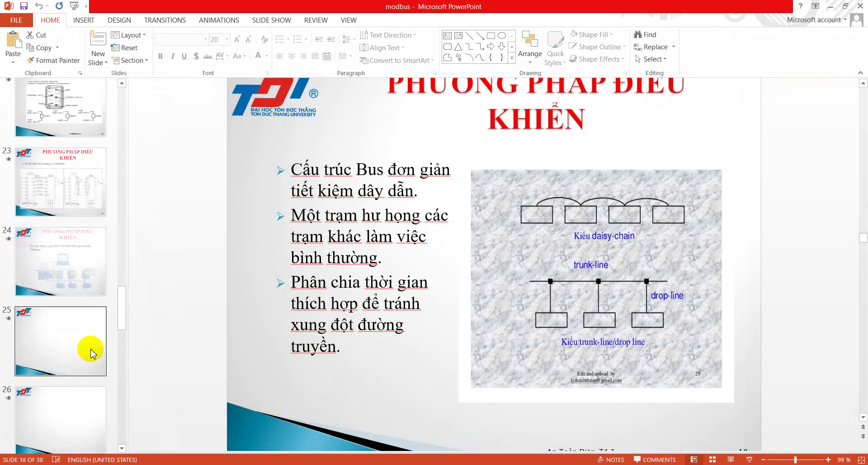
pyautogui.scroll(-2, 92, 355)
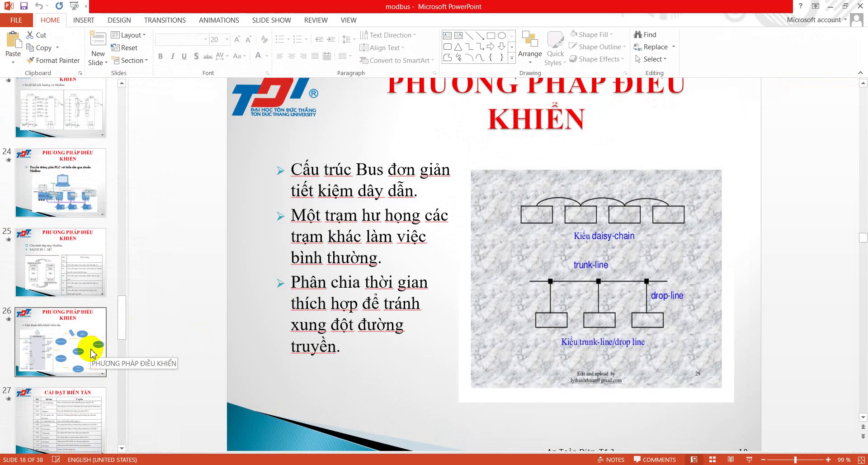
pyautogui.click(90, 353)
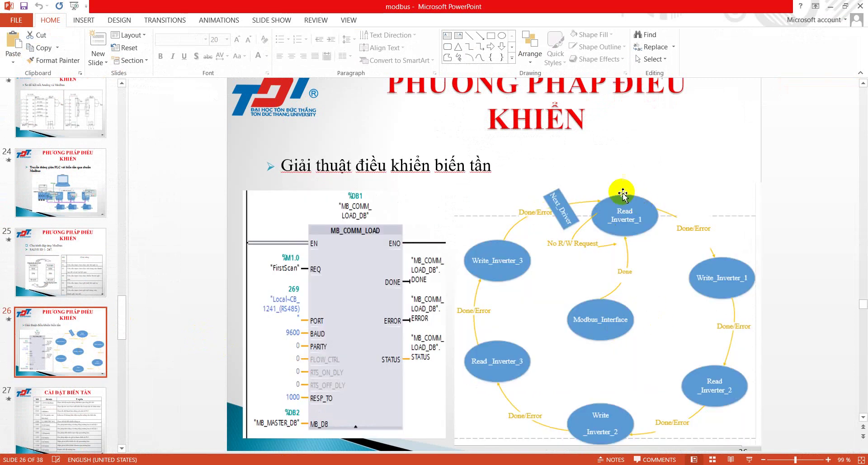